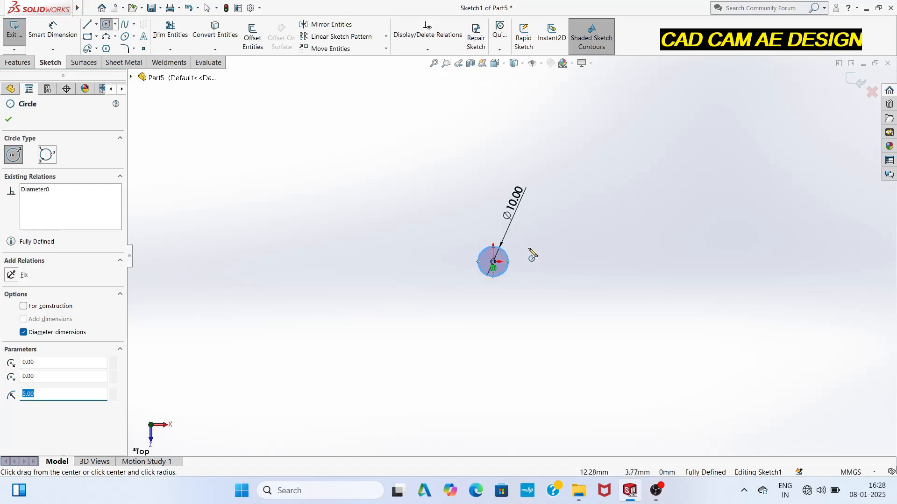
- Finish the 10 mm diameter circle sketch and extrude it as a 30 mm blind boss to form the shank
{"action": "key", "text": "Return"}
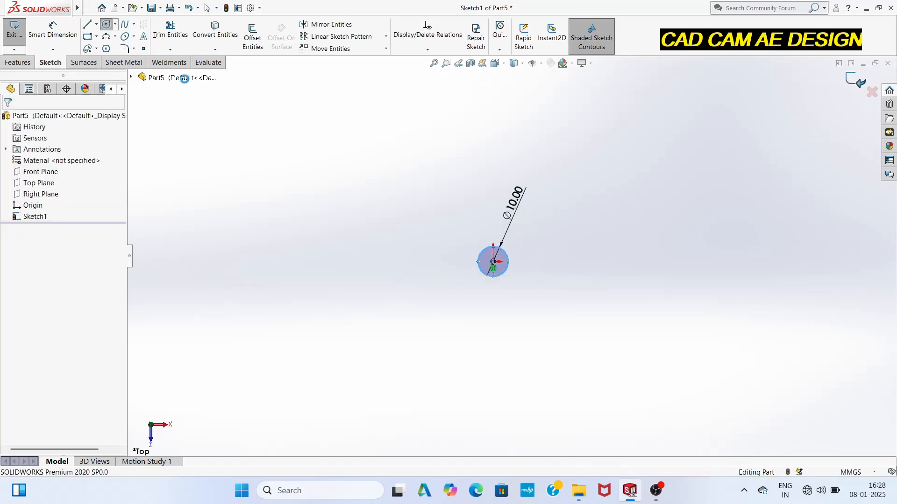
{"action": "left_click", "coordinate": [18, 34]}
{"action": "left_click", "coordinate": [19, 37]}
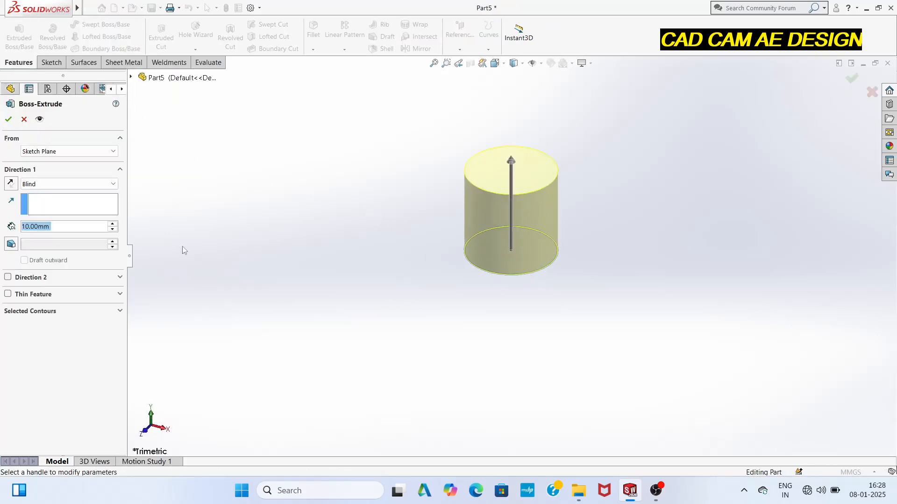
{"action": "key", "text": "BackSpace"}
{"action": "type", "text": "30"}
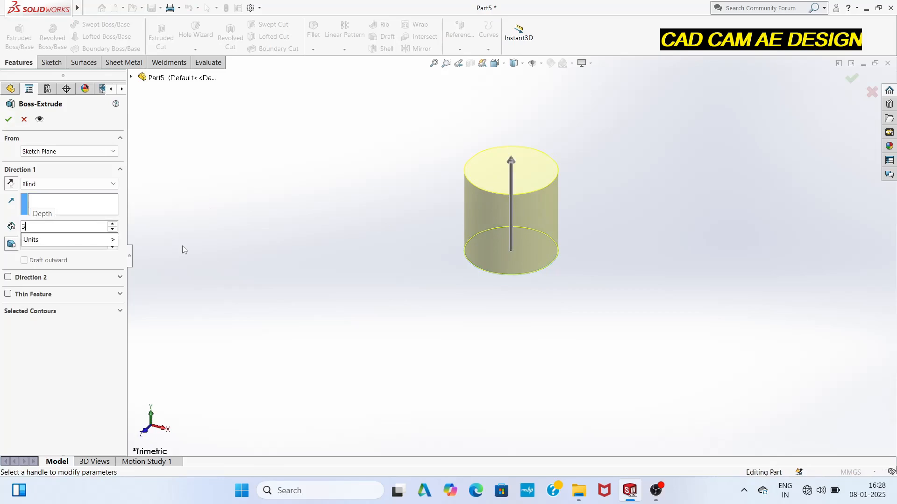
{"action": "left_click", "coordinate": [8, 119]}
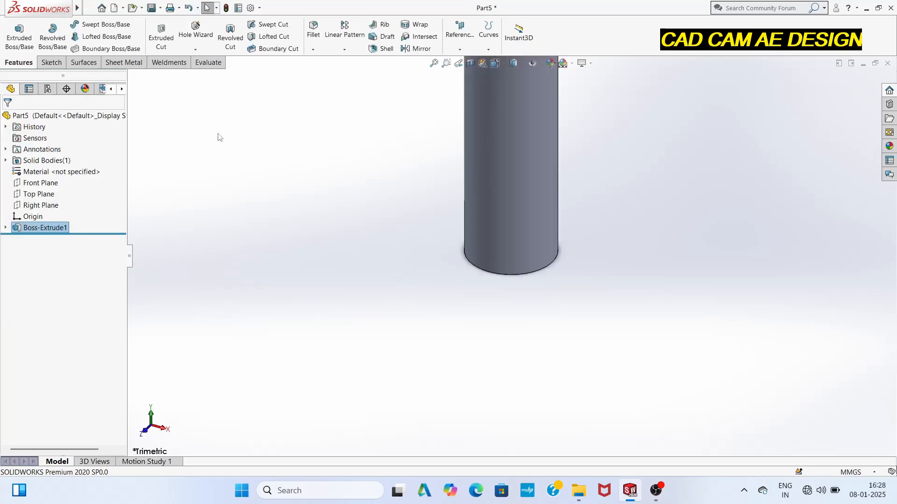
- Apply the Plain White scene as the model background
{"action": "key", "text": "f"}
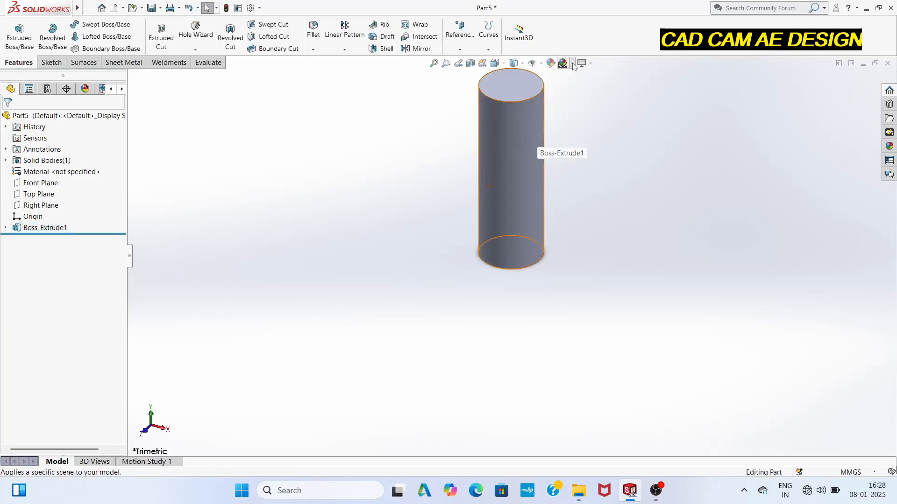
{"action": "left_click", "coordinate": [573, 66]}
{"action": "mouse_move", "coordinate": [568, 66]}
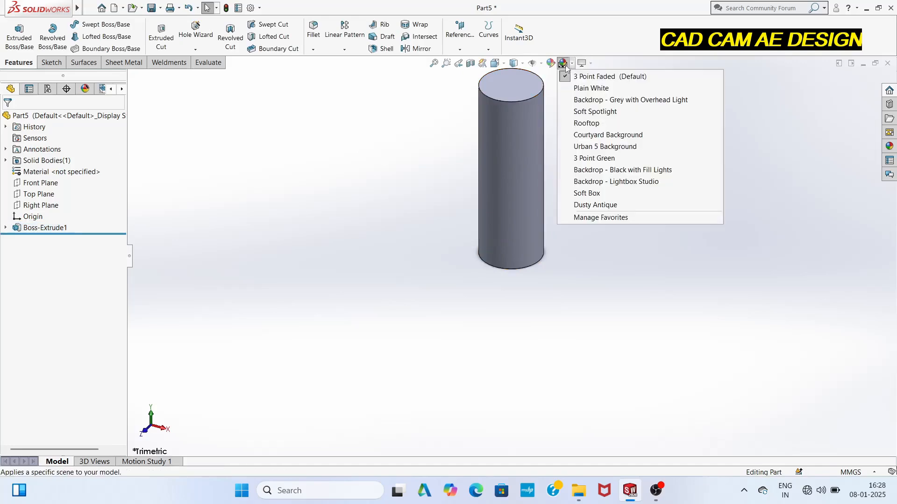
{"action": "left_click", "coordinate": [579, 88]}
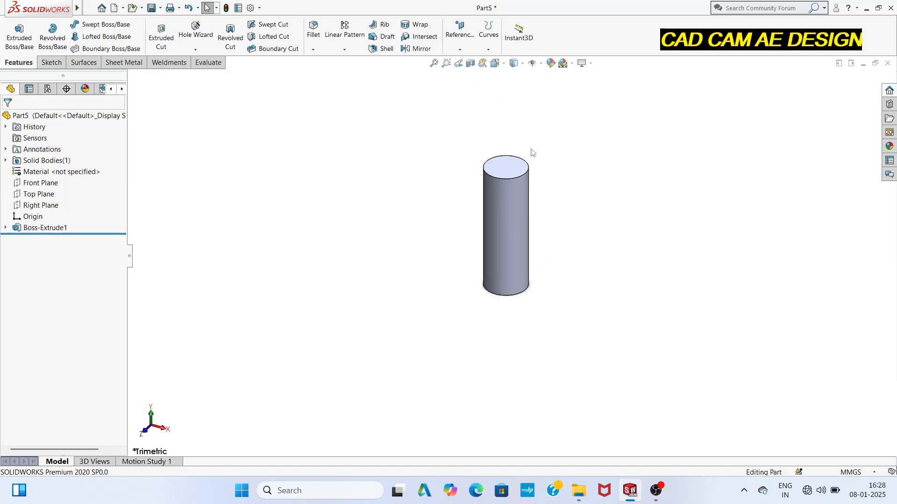
- Sketch a 13 mm diameter circle centred on the origin on the cylinder's top face
{"action": "scroll", "coordinate": [531, 149], "scroll_direction": "down", "scroll_amount": 2}
{"action": "left_click", "coordinate": [494, 186]}
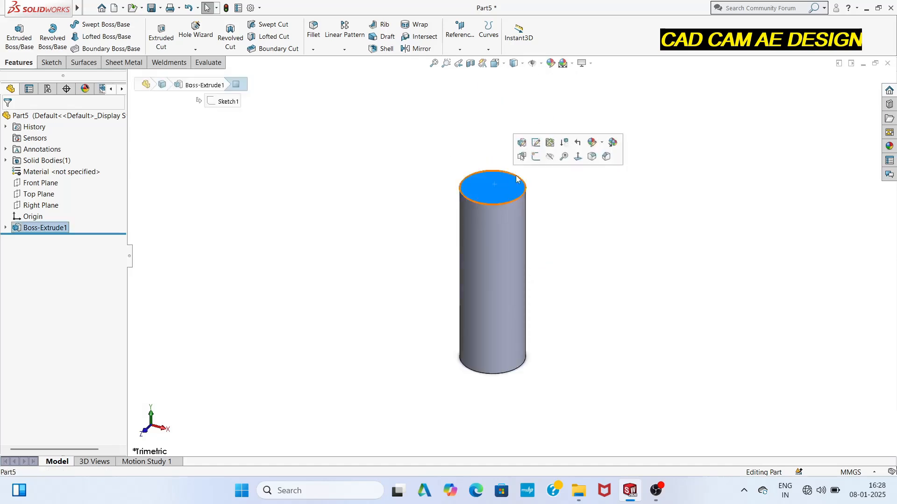
{"action": "left_click", "coordinate": [534, 160]}
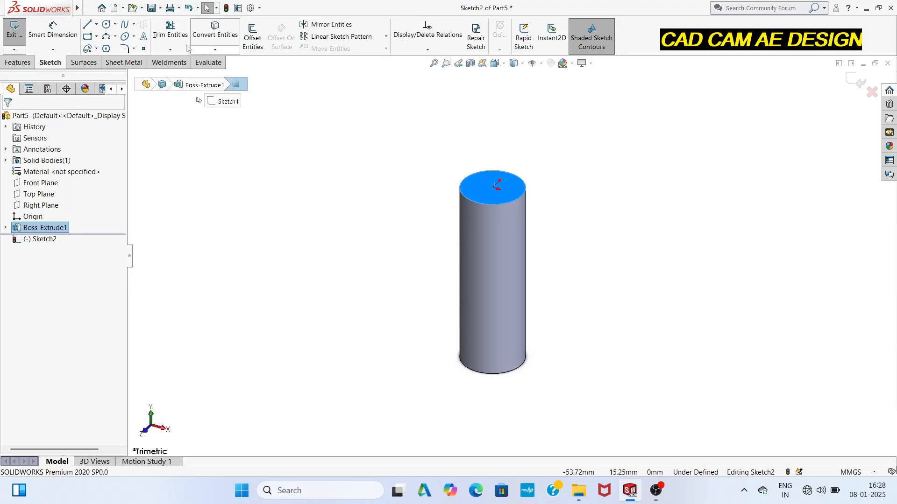
{"action": "left_click", "coordinate": [106, 25]}
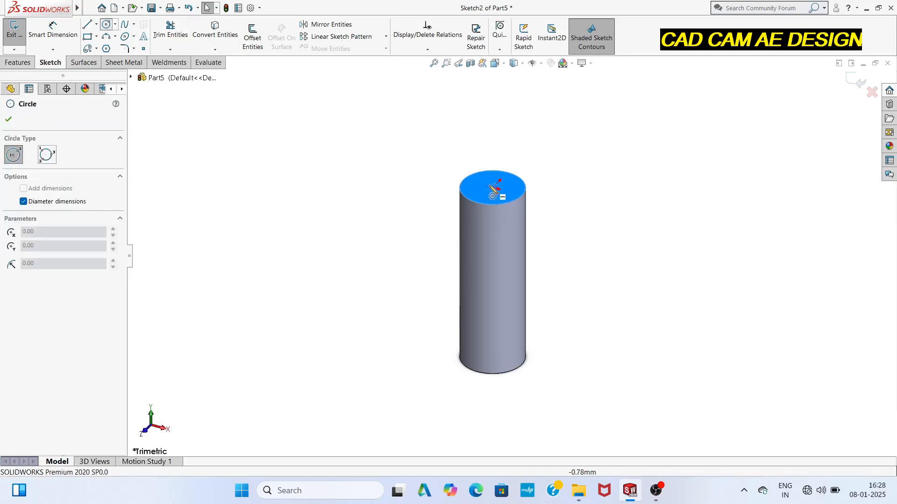
{"action": "left_click", "coordinate": [493, 187]}
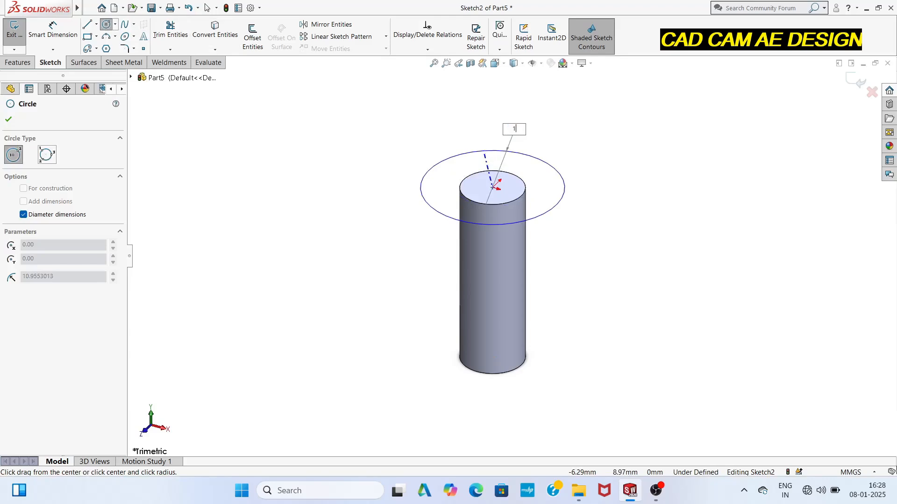
{"action": "type", "text": "13"}
{"action": "key", "text": "Return"}
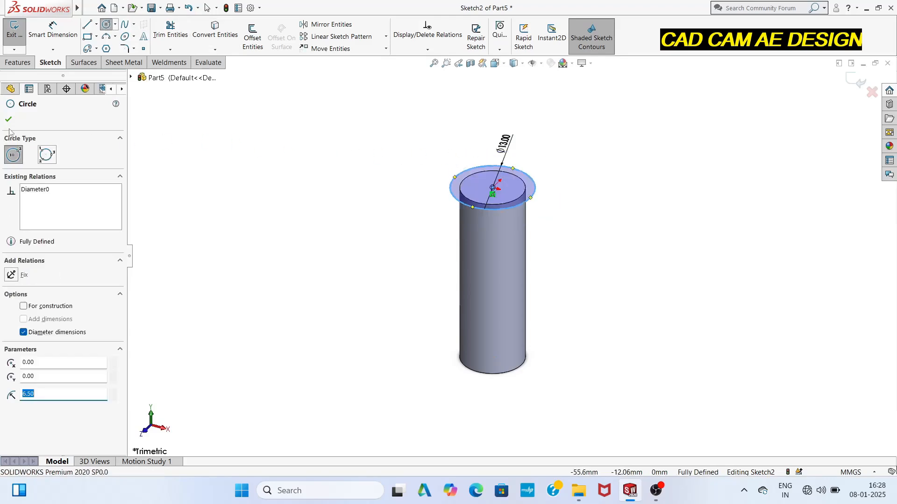
{"action": "left_click", "coordinate": [9, 120]}
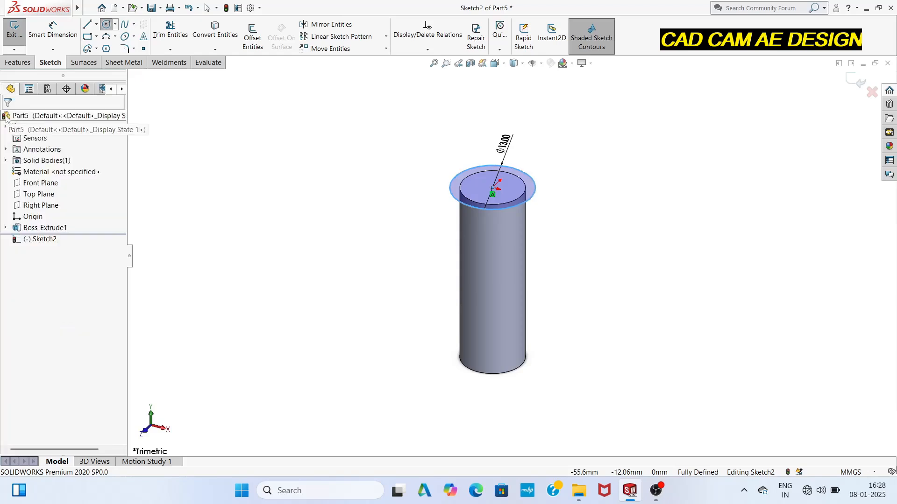
- Extrude the 13 mm circle upward by 10 mm as a blind boss to form the head
{"action": "left_click", "coordinate": [21, 64]}
{"action": "left_click", "coordinate": [19, 37]}
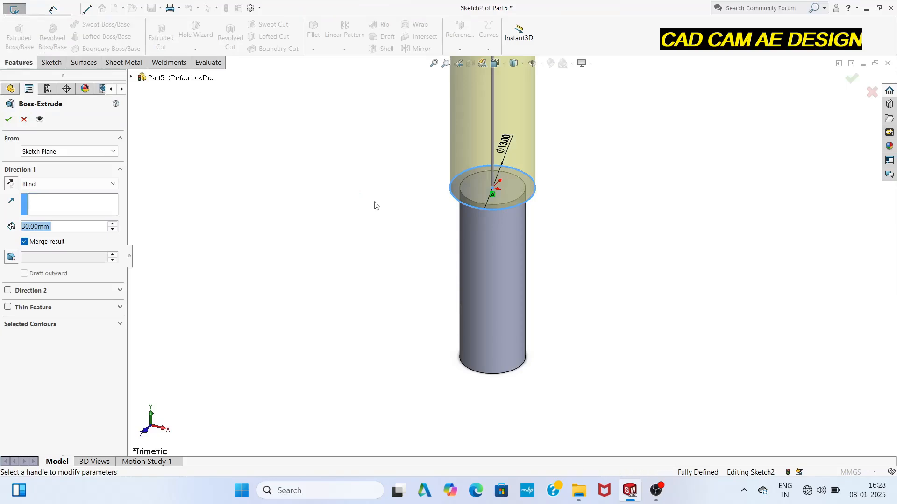
{"action": "type", "text": "10"}
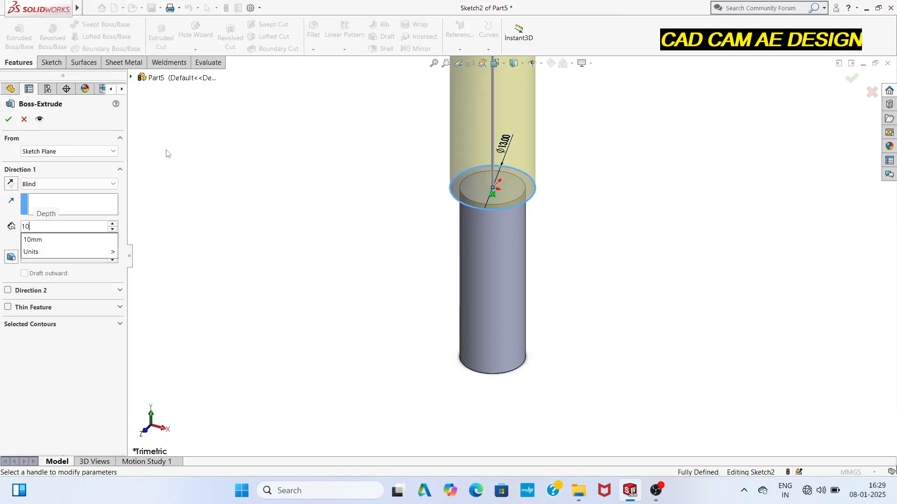
{"action": "key", "text": "Return"}
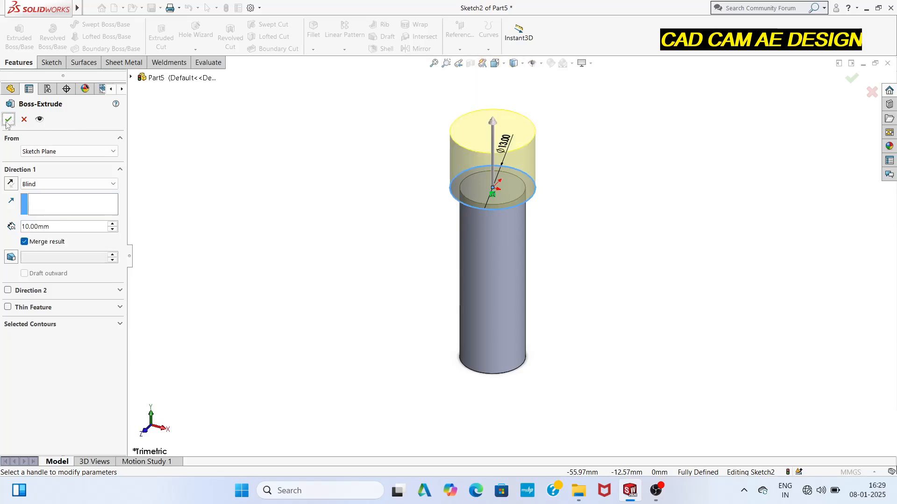
{"action": "left_click", "coordinate": [8, 120]}
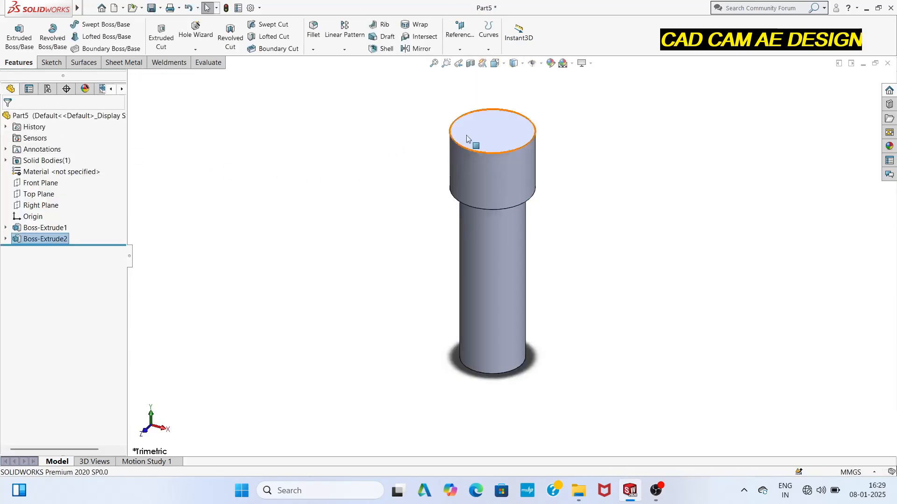
- Sketch a six-sided inscribed-circle polygon, about 6.46 mm across flats, centred on the origin on the head's top face, with one vertex straight up
{"action": "left_click", "coordinate": [489, 142]}
{"action": "left_click", "coordinate": [530, 119]}
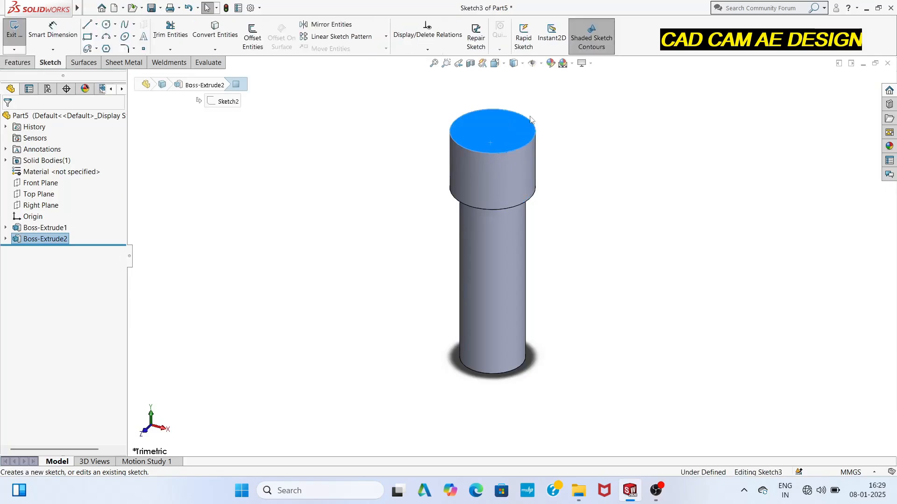
{"action": "left_click", "coordinate": [495, 63]}
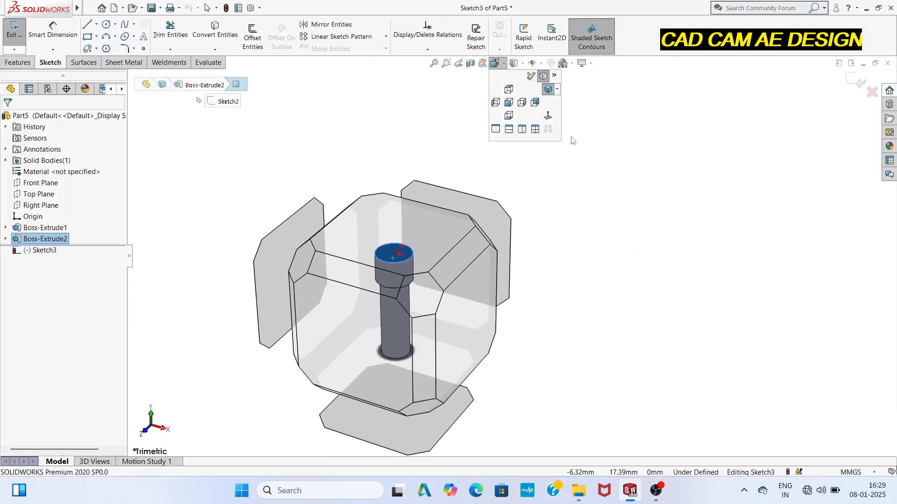
{"action": "left_click", "coordinate": [548, 117]}
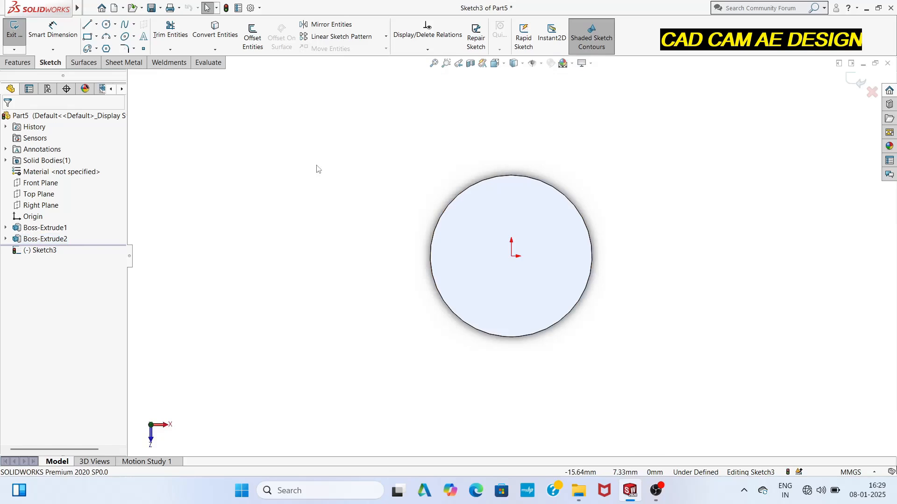
{"action": "left_click", "coordinate": [107, 49]}
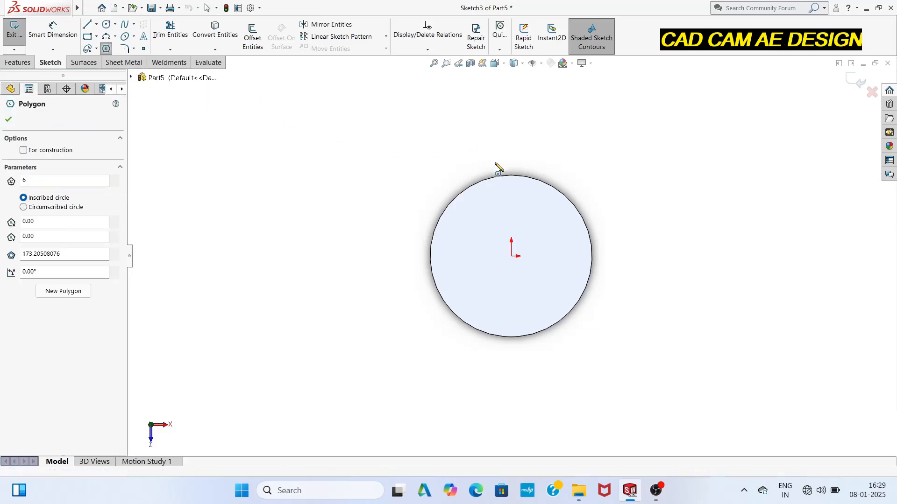
{"action": "left_click", "coordinate": [511, 256]}
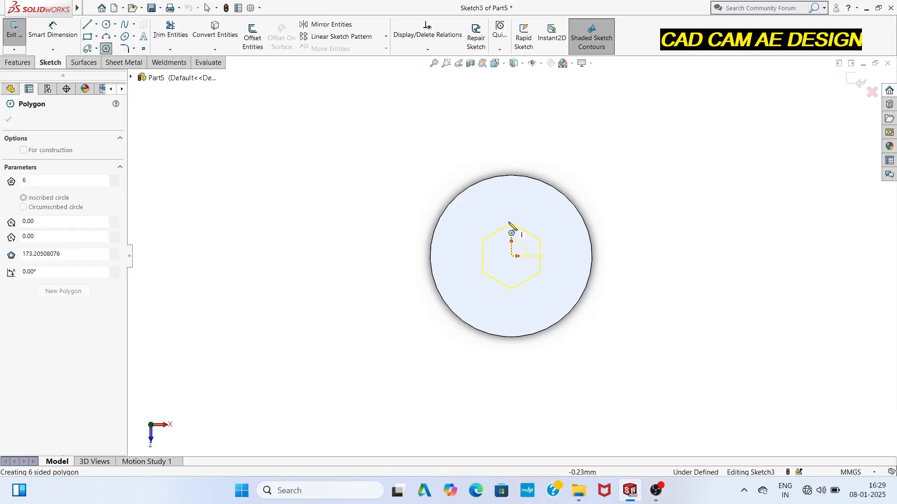
{"action": "left_click", "coordinate": [511, 212]}
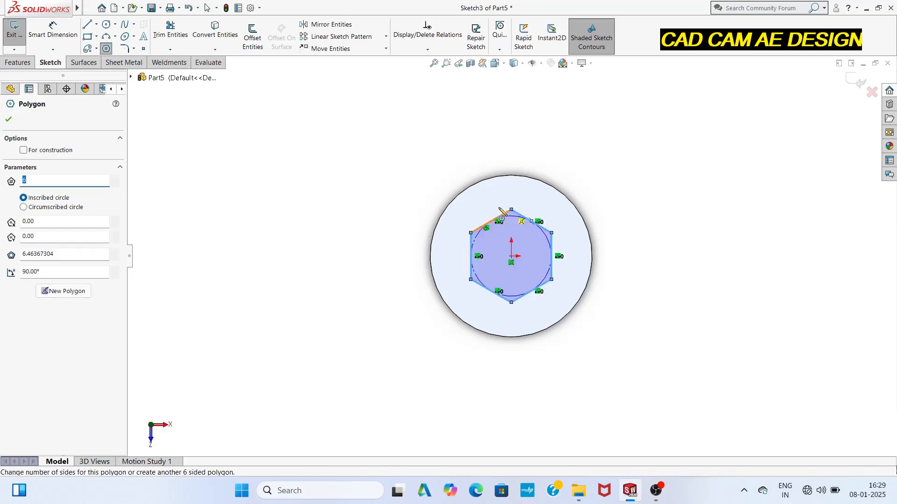
{"action": "key", "text": "Escape"}
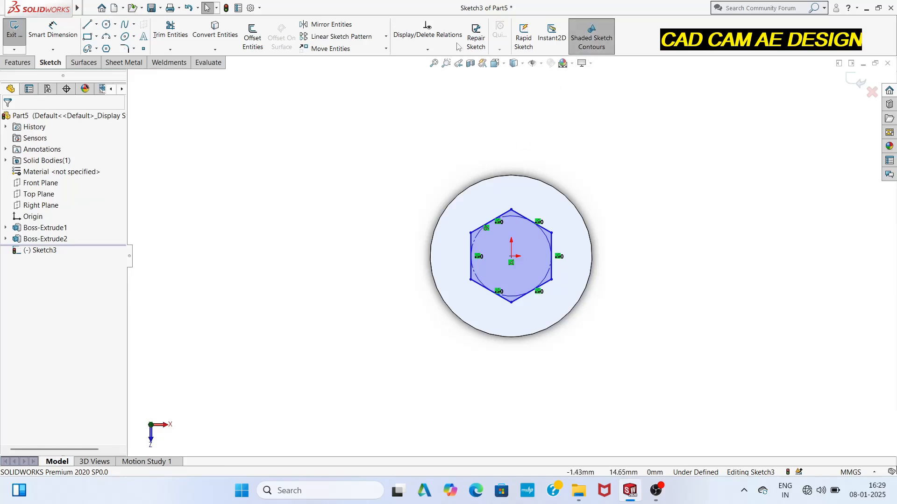
- Dimension the distance between two opposite sides of the hexagon as 9 mm and exit the sketch
{"action": "left_click", "coordinate": [56, 33]}
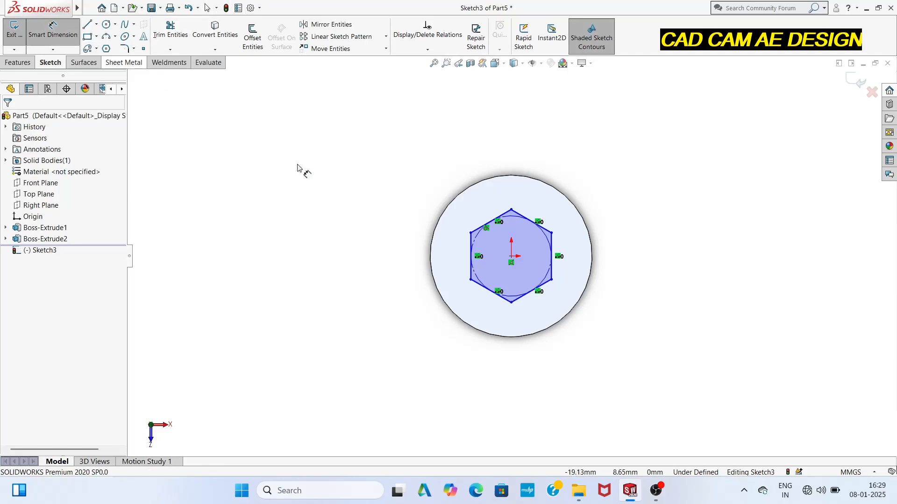
{"action": "left_click", "coordinate": [548, 233]}
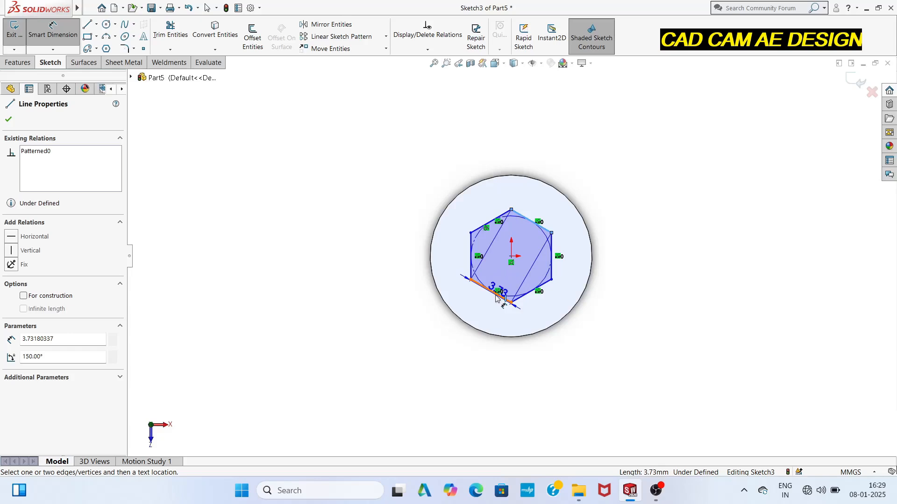
{"action": "left_click", "coordinate": [497, 295]}
{"action": "left_click", "coordinate": [619, 315]}
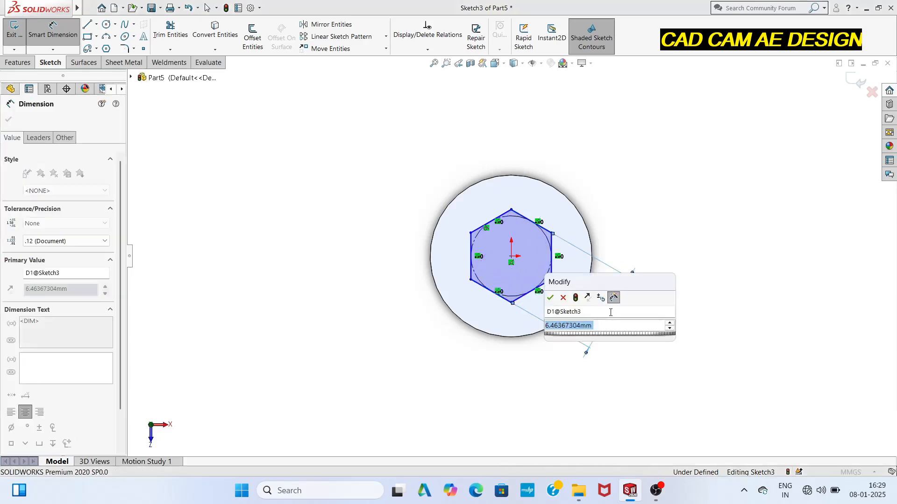
{"action": "type", "text": "9"}
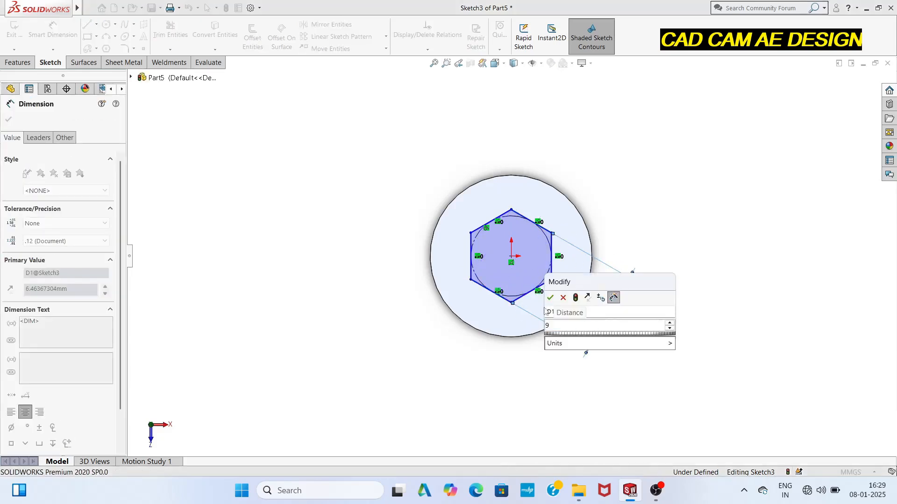
{"action": "left_click", "coordinate": [549, 298]}
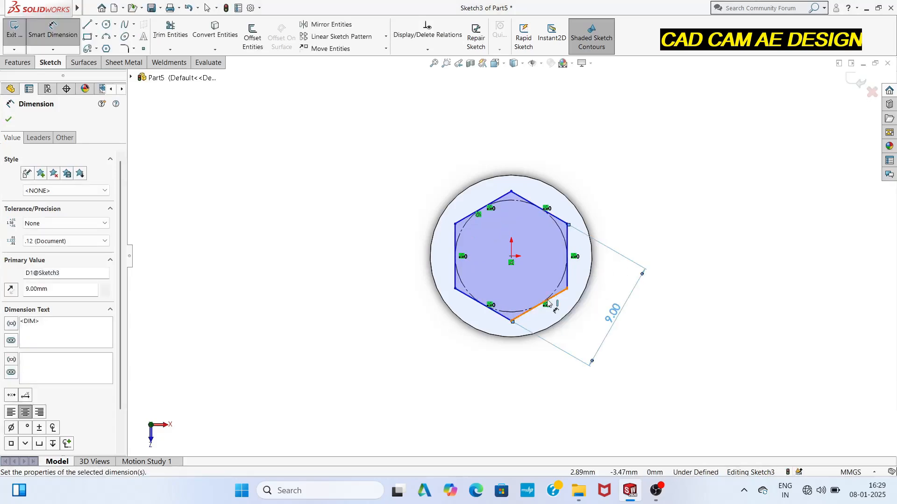
{"action": "left_click", "coordinate": [854, 80]}
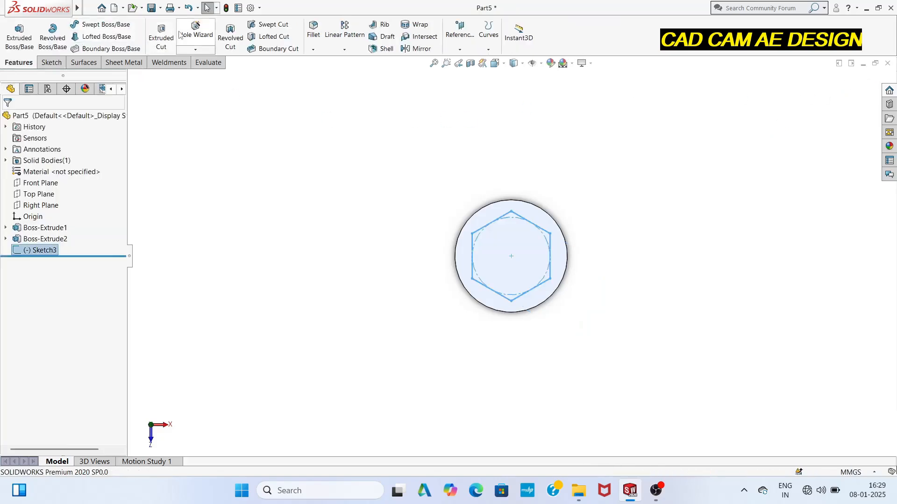
- Cut the hexagon sketch 10 mm deep into the screw head as a blind extruded cut
{"action": "left_click", "coordinate": [159, 40]}
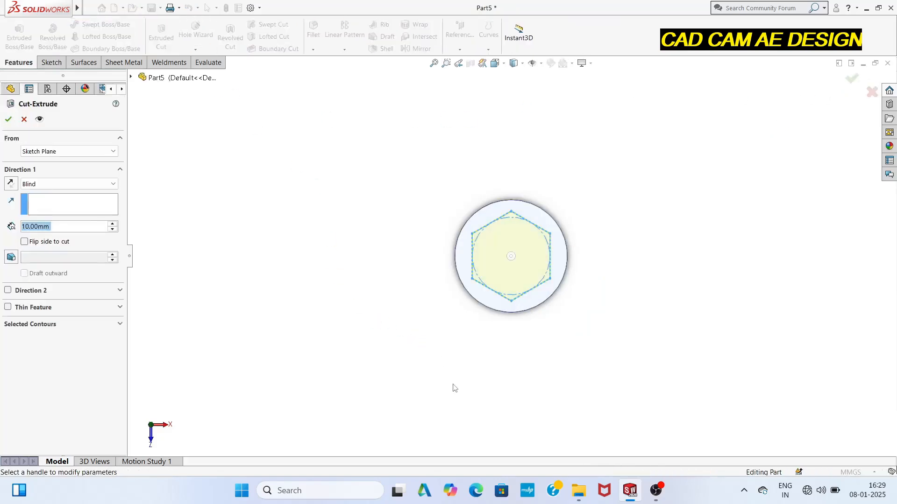
{"action": "middle_click_drag", "start_coordinate": [452, 388], "coordinate": [461, 238]}
{"action": "left_click", "coordinate": [514, 193]}
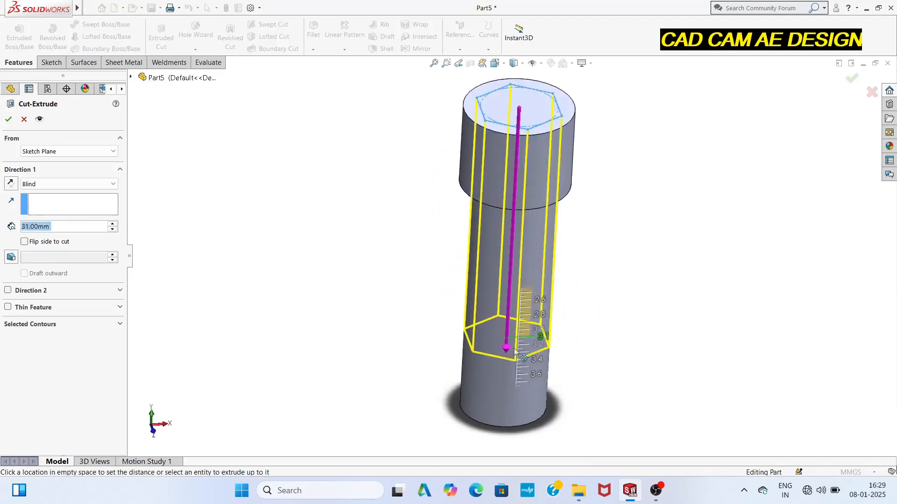
{"action": "left_click", "coordinate": [507, 242]}
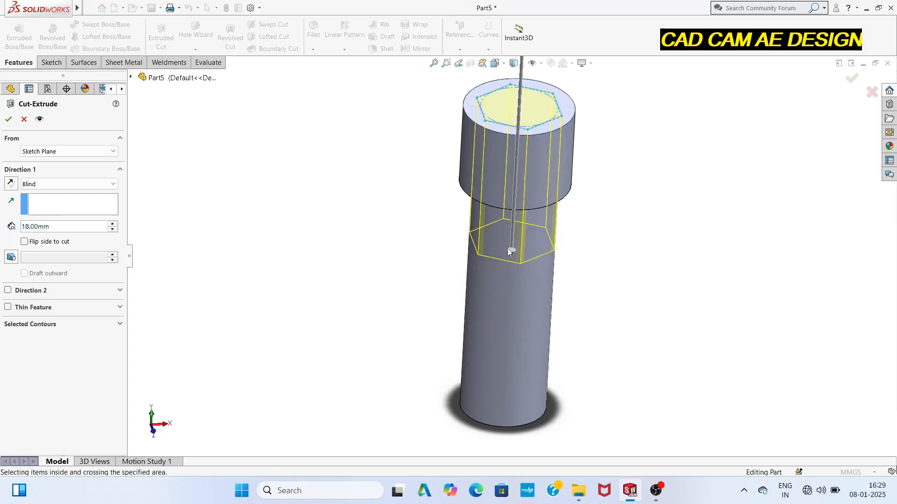
{"action": "left_click", "coordinate": [510, 251]}
{"action": "left_click", "coordinate": [514, 184]}
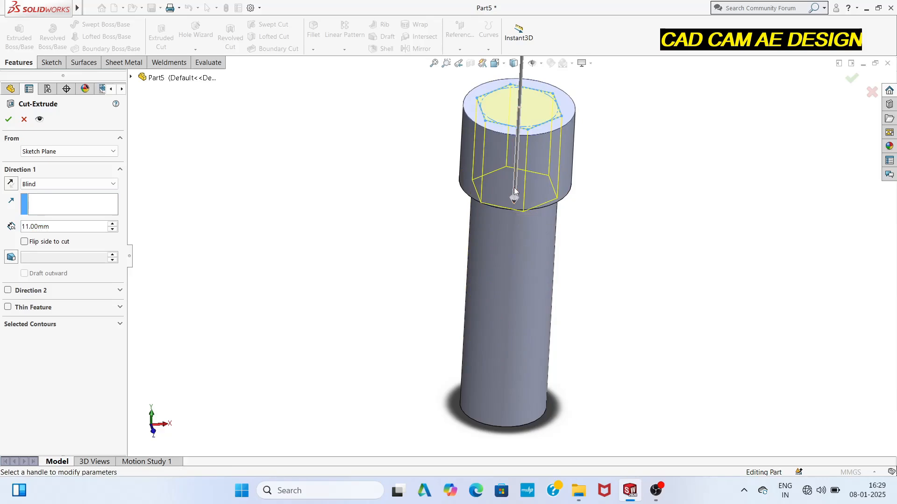
{"action": "scroll", "coordinate": [525, 200], "scroll_direction": "down", "scroll_amount": 2}
{"action": "scroll", "coordinate": [523, 202], "scroll_direction": "up", "scroll_amount": 12}
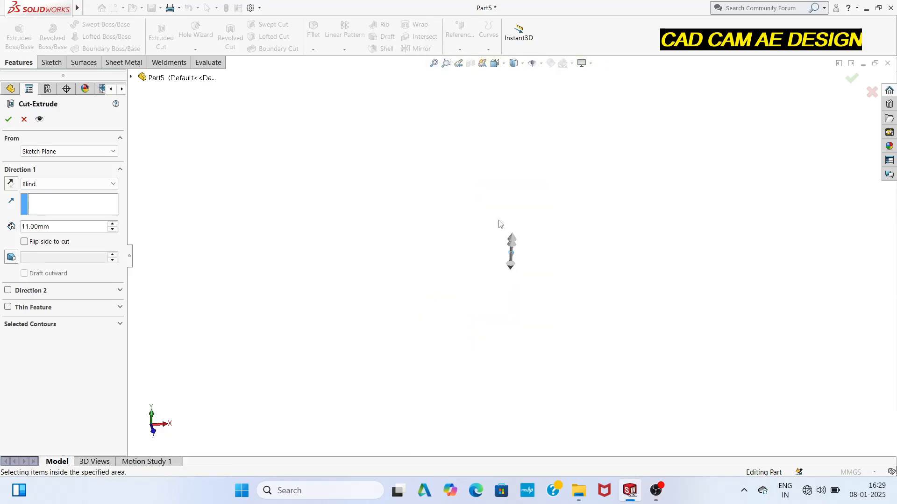
{"action": "scroll", "coordinate": [521, 267], "scroll_direction": "down", "scroll_amount": 10}
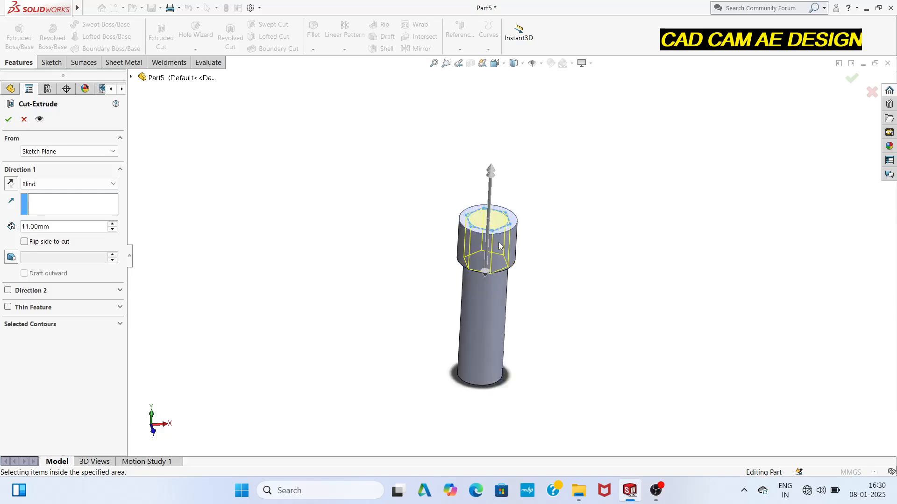
{"action": "scroll", "coordinate": [499, 246], "scroll_direction": "down", "scroll_amount": 2}
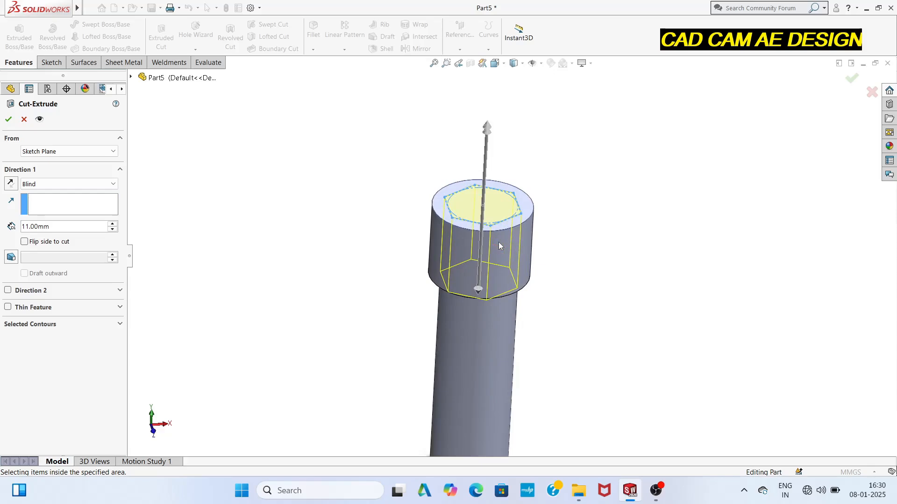
{"action": "scroll", "coordinate": [498, 246], "scroll_direction": "down", "scroll_amount": 1}
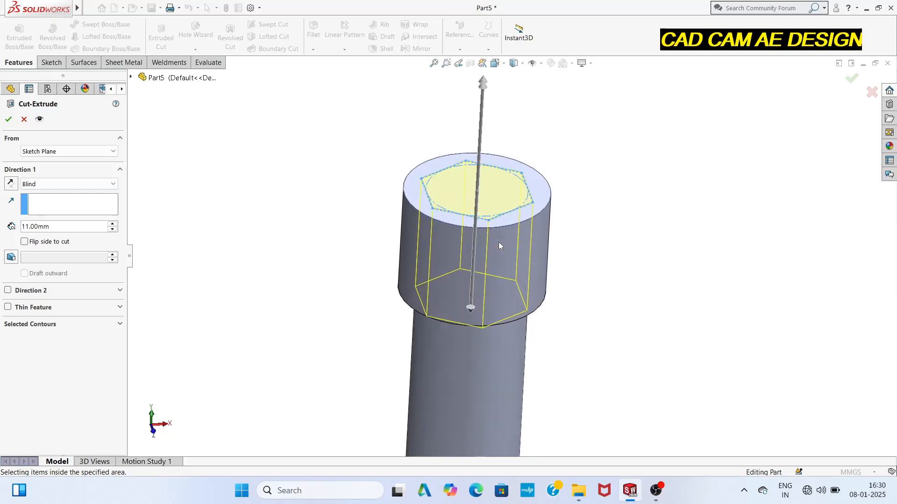
{"action": "left_click", "coordinate": [472, 308]}
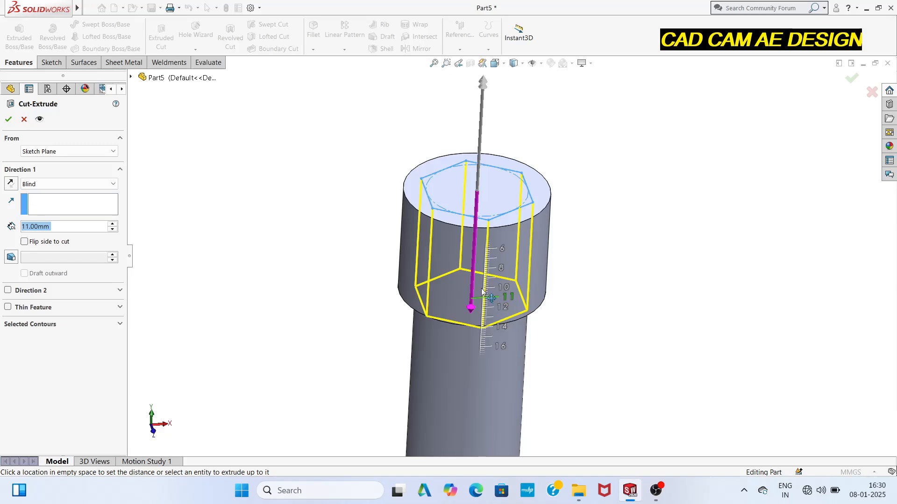
{"action": "left_click", "coordinate": [481, 278]}
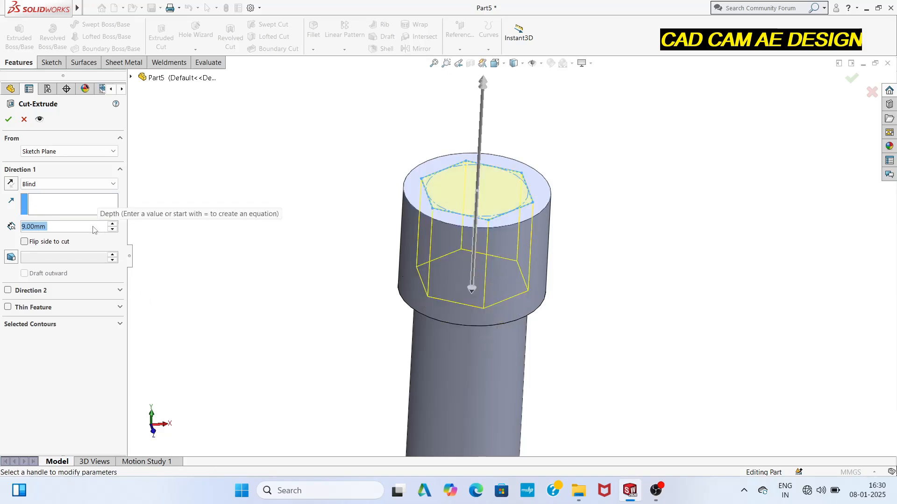
{"action": "type", "text": "10"}
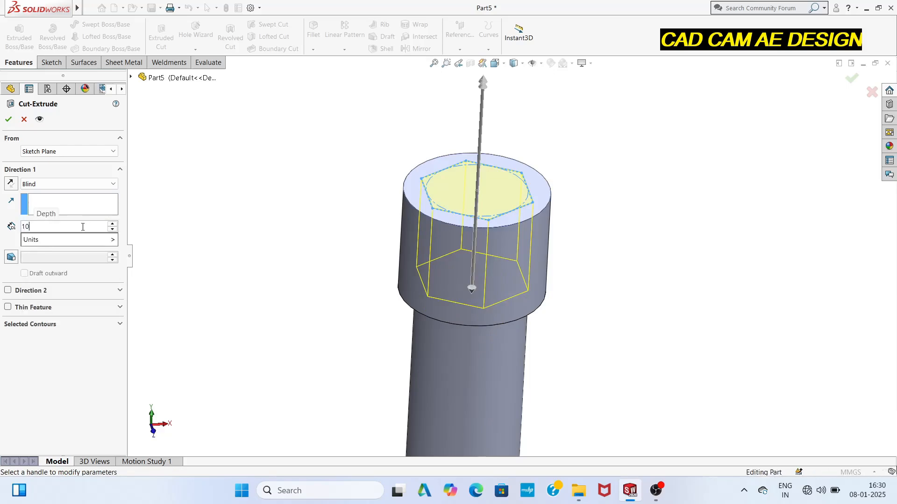
{"action": "left_click", "coordinate": [9, 120]}
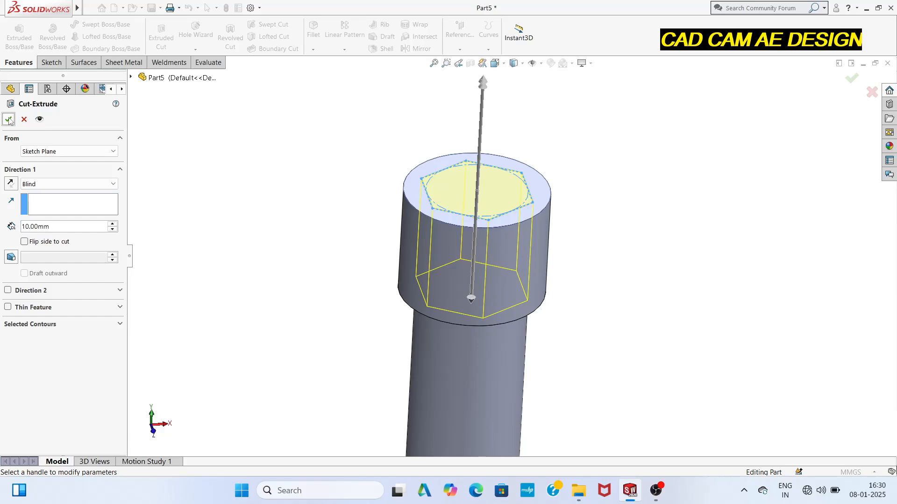
{"action": "left_click", "coordinate": [9, 120]}
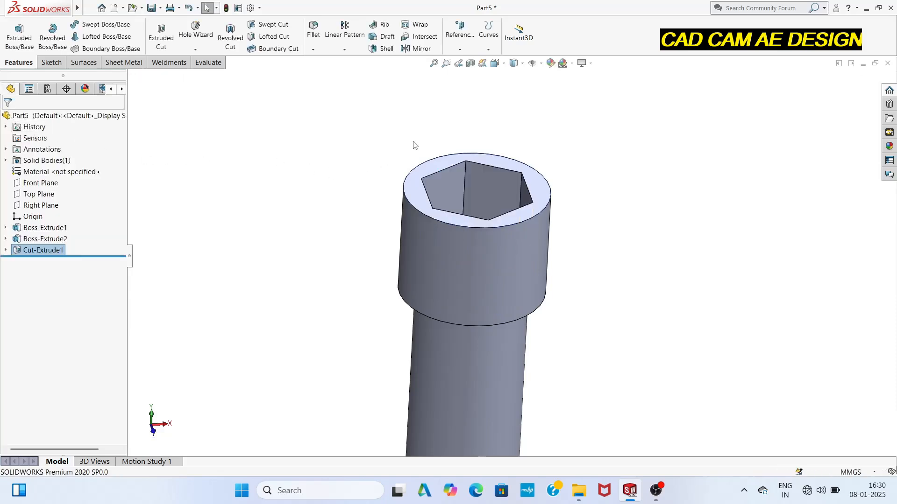
{"action": "middle_click_drag", "start_coordinate": [419, 136], "coordinate": [534, 168]}
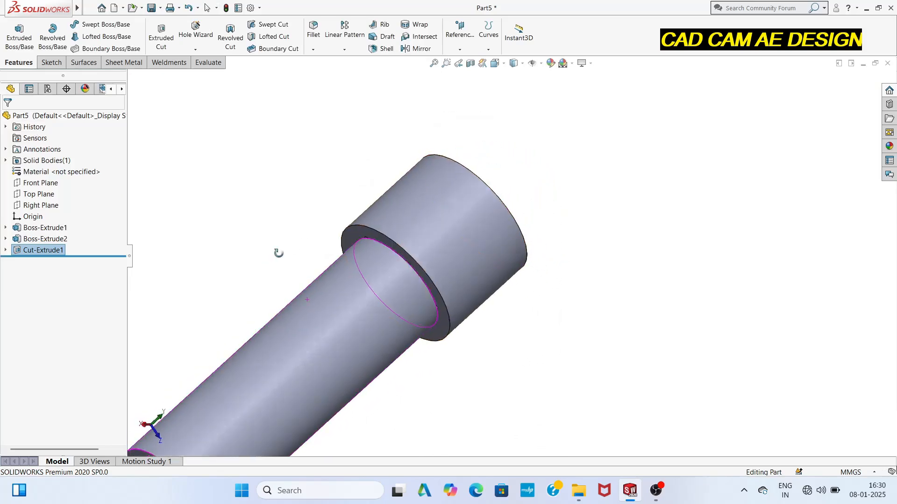
{"action": "middle_click_drag", "start_coordinate": [279, 252], "coordinate": [55, 284]}
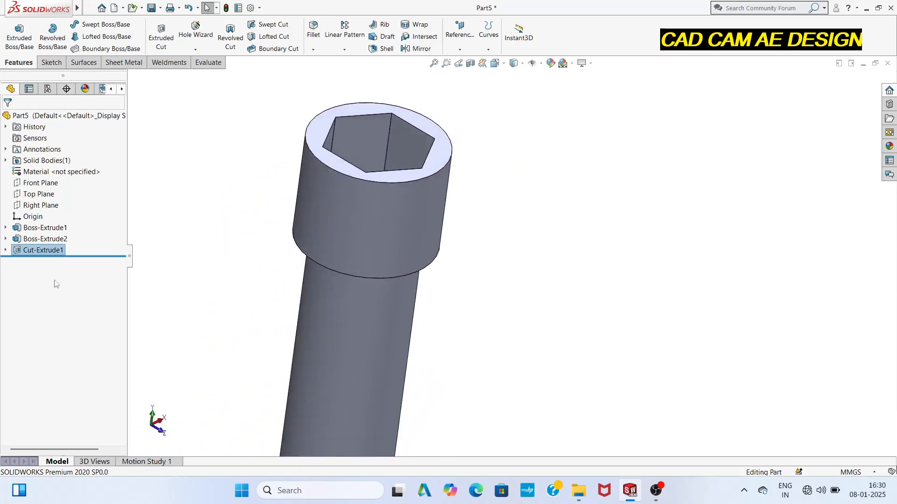
{"action": "right_click", "coordinate": [53, 255]}
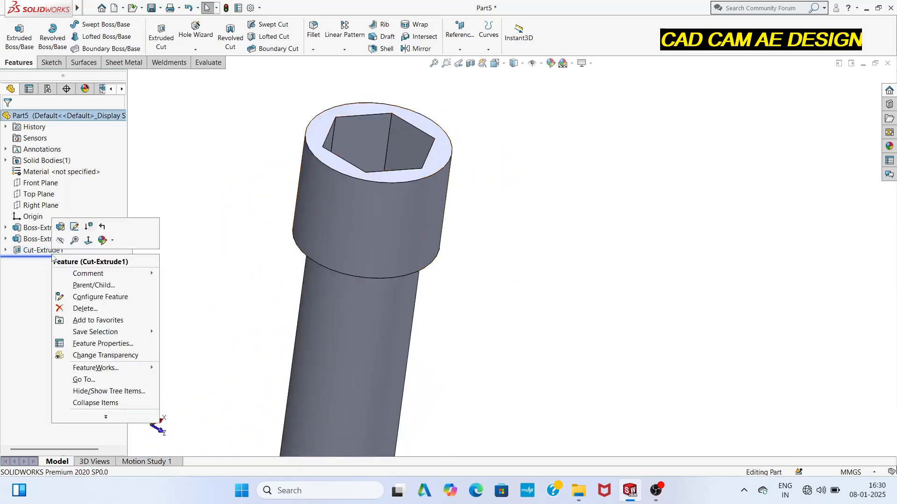
{"action": "left_click", "coordinate": [74, 227]}
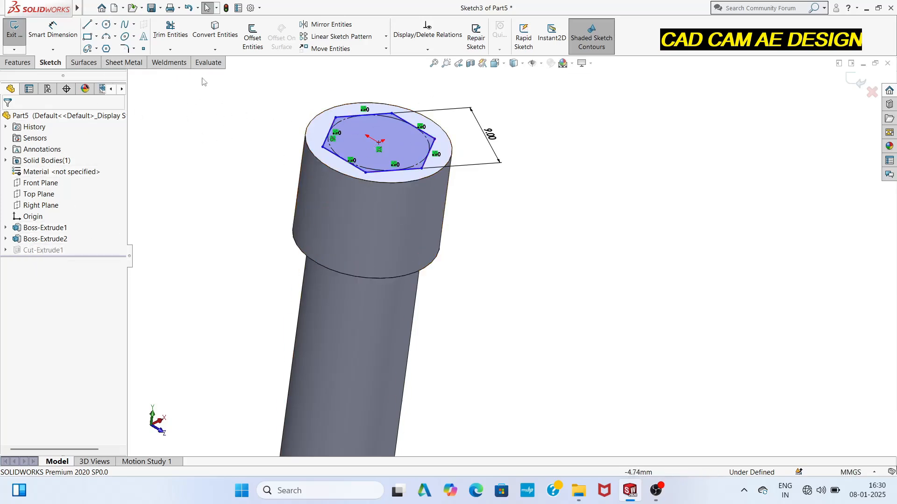
{"action": "left_click", "coordinate": [19, 62]}
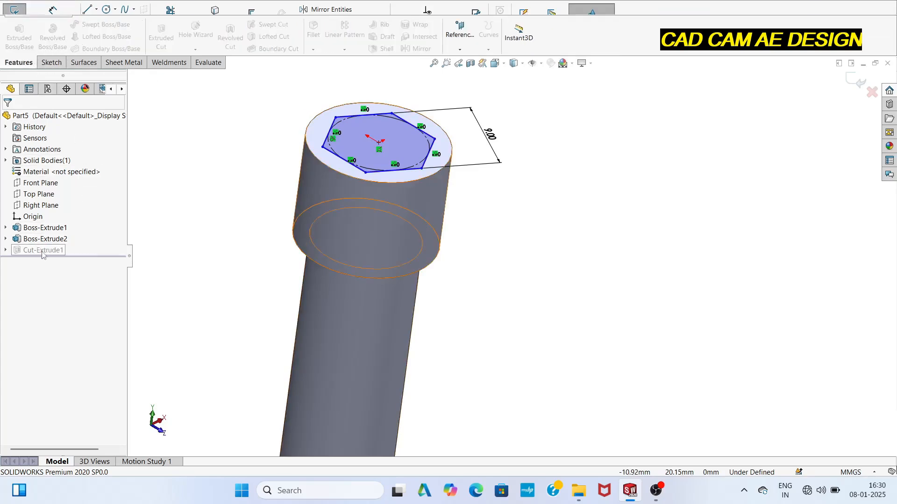
{"action": "key", "text": "ctrl+b"}
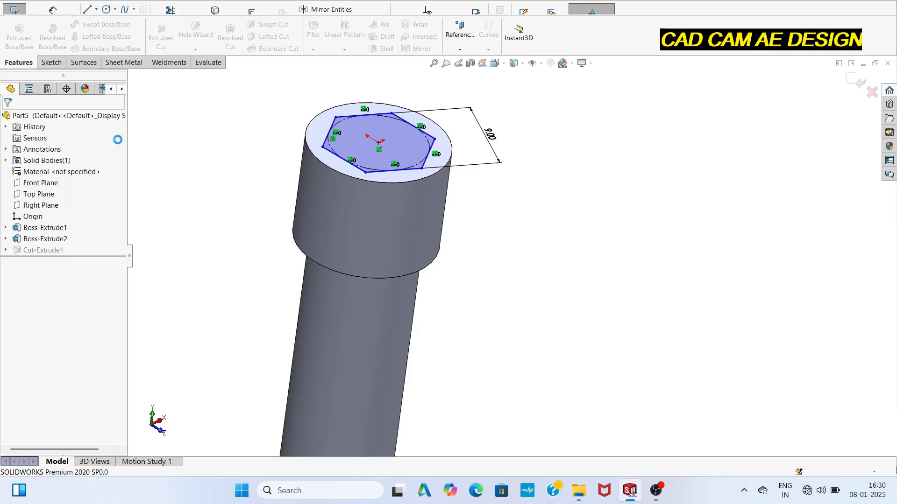
{"action": "right_click", "coordinate": [37, 253]}
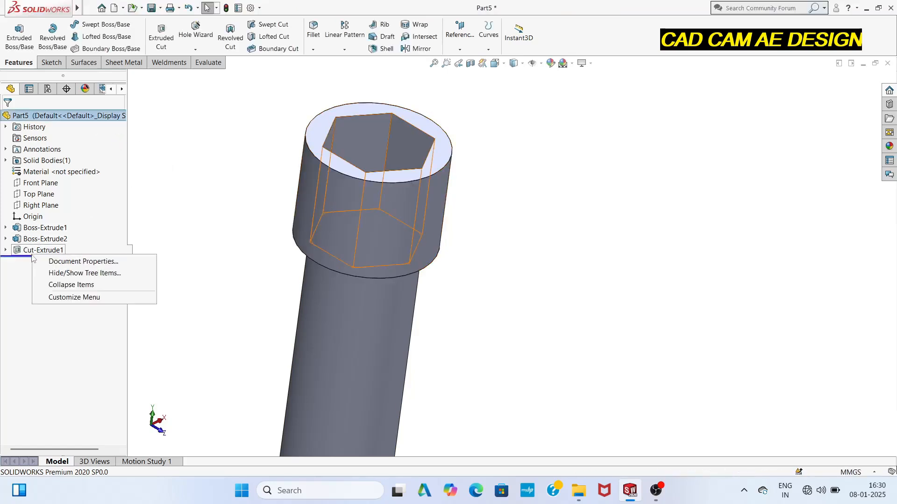
{"action": "key", "text": "Escape"}
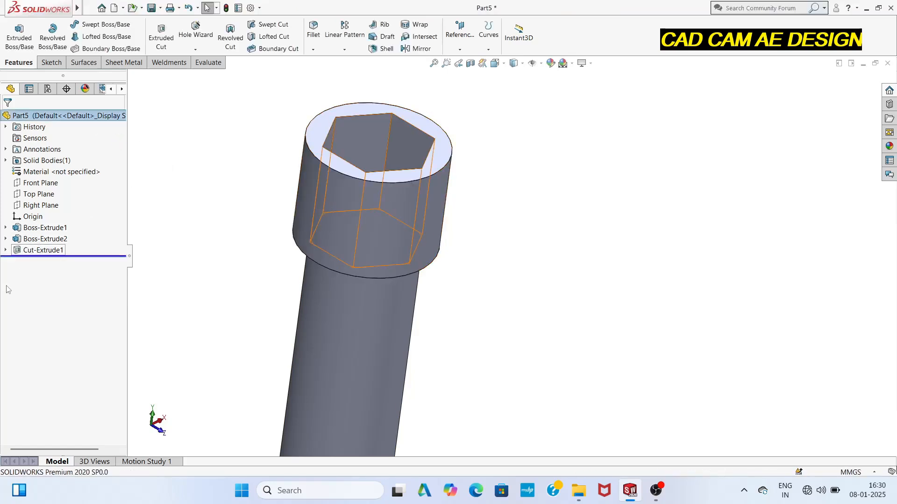
- Edit the hexagonal socket cut and set its blind depth to 9.5 mm
{"action": "left_click", "coordinate": [37, 250]}
{"action": "left_click", "coordinate": [52, 223]}
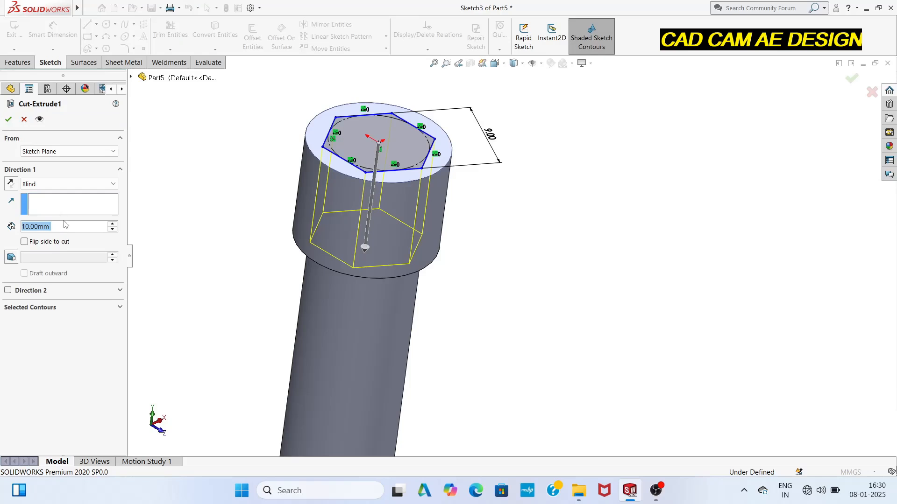
{"action": "key", "text": "BackSpace"}
{"action": "type", "text": "9"}
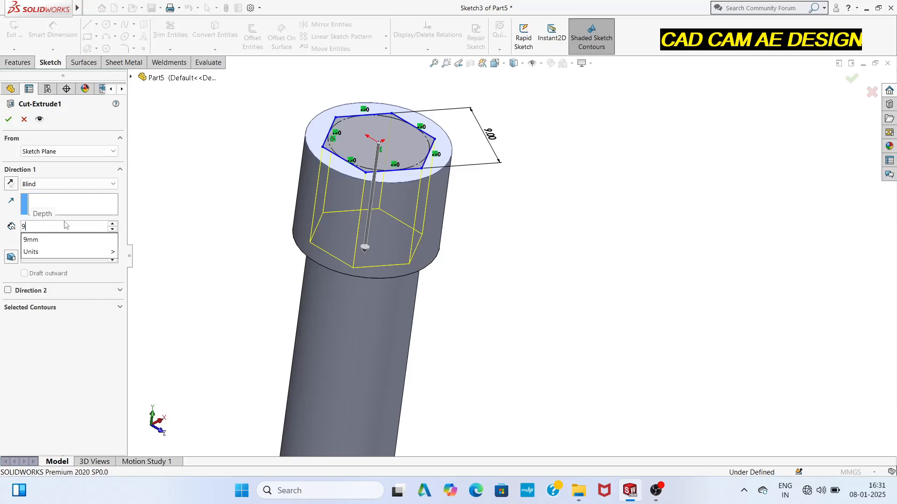
{"action": "key", "text": "BackSpace"}
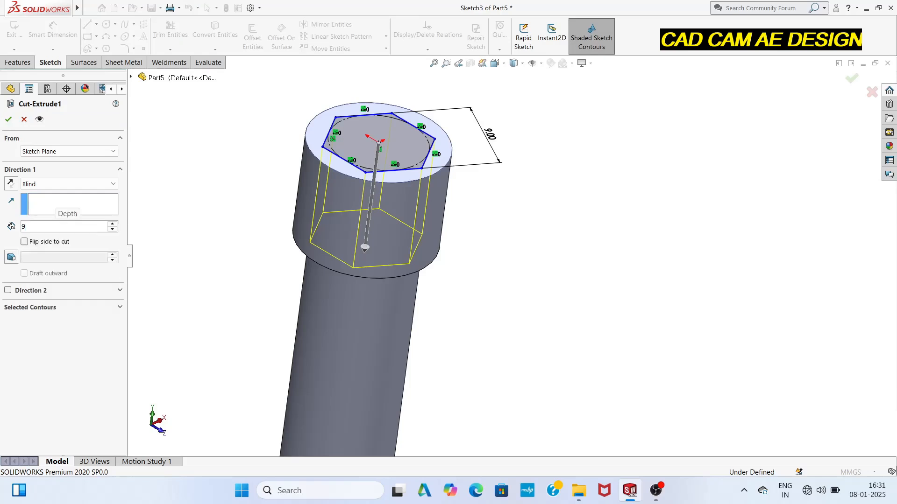
{"action": "type", "text": "9.5"}
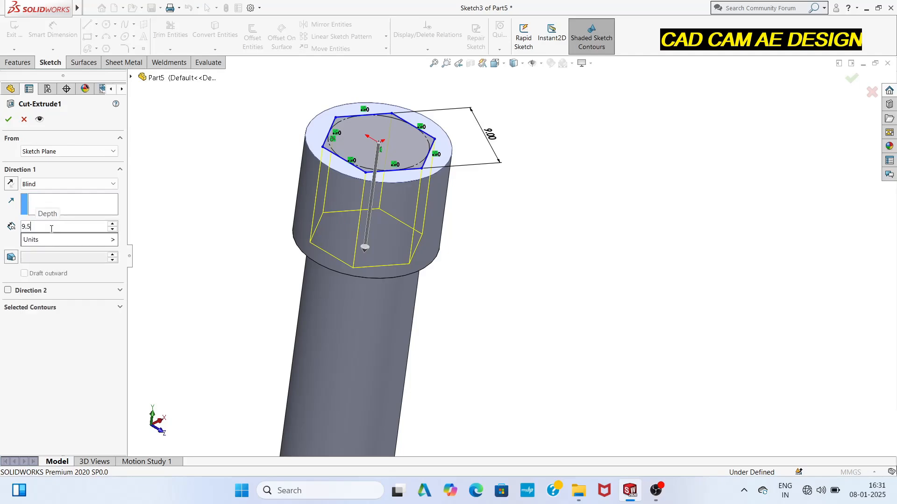
{"action": "key", "text": "Return"}
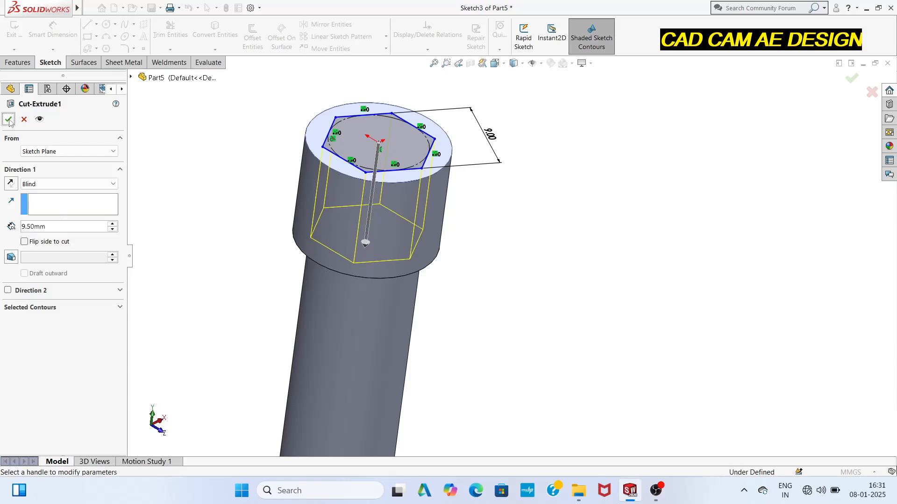
{"action": "left_click", "coordinate": [9, 120]}
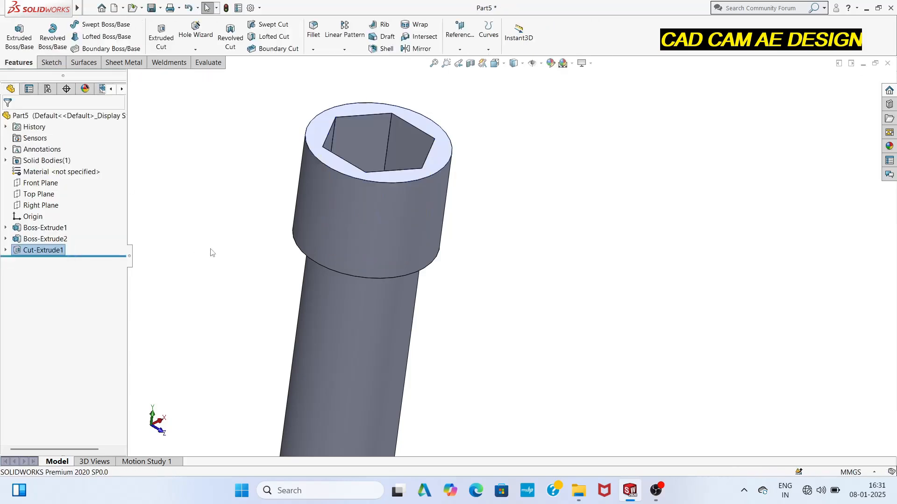
{"action": "middle_click_drag", "start_coordinate": [210, 251], "coordinate": [371, 299]}
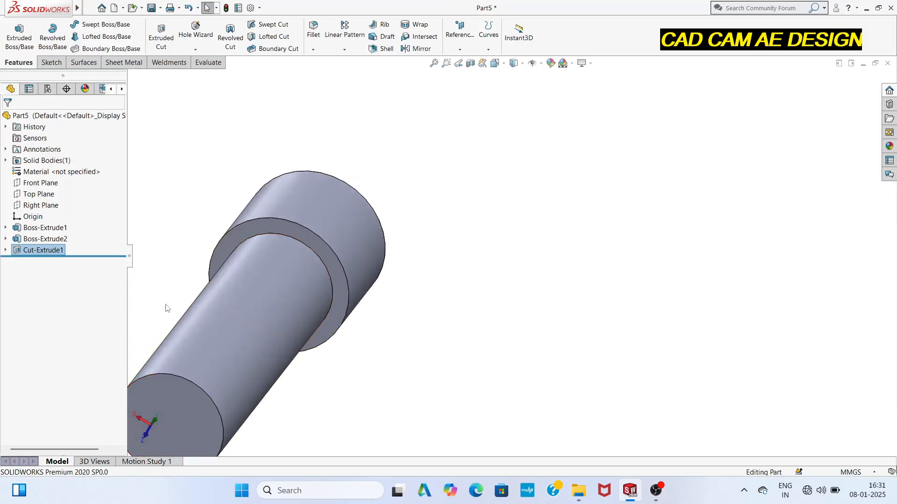
{"action": "middle_click_drag", "start_coordinate": [166, 306], "coordinate": [187, 282]}
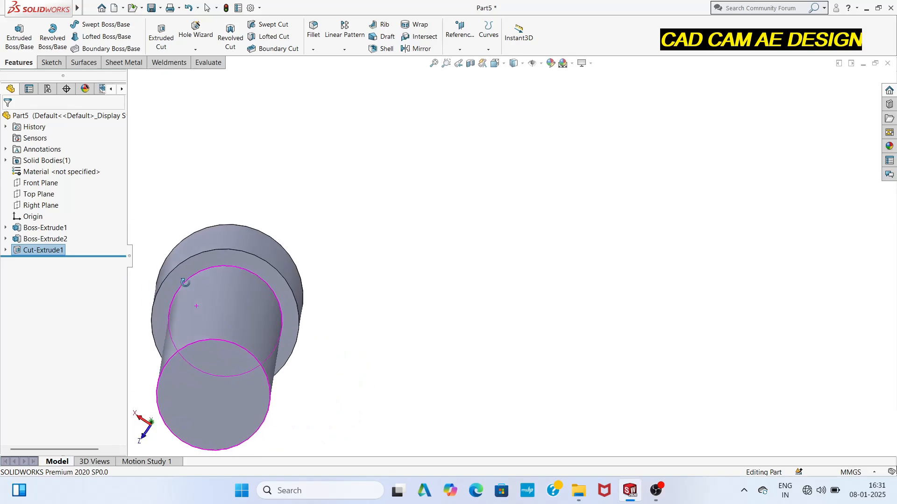
{"action": "scroll", "coordinate": [267, 311], "scroll_direction": "down", "scroll_amount": 3}
{"action": "scroll", "coordinate": [260, 304], "scroll_direction": "up", "scroll_amount": 5}
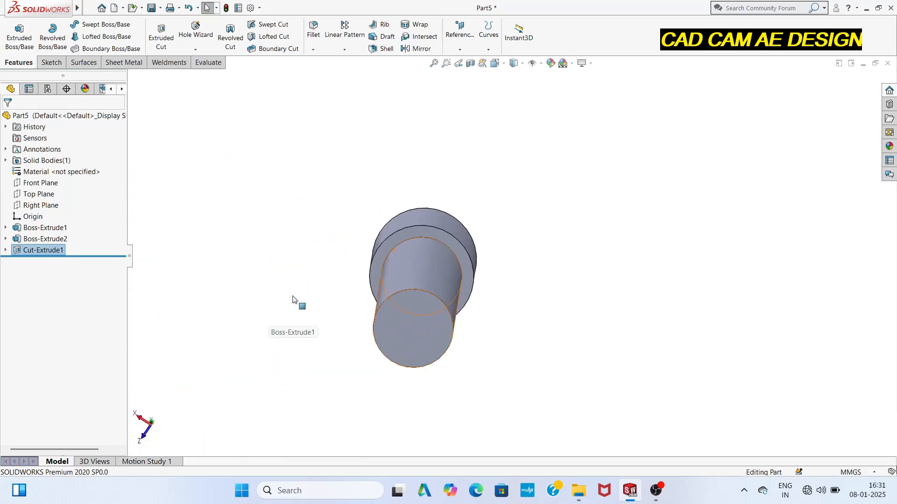
{"action": "middle_click_drag", "start_coordinate": [280, 292], "coordinate": [244, 311]}
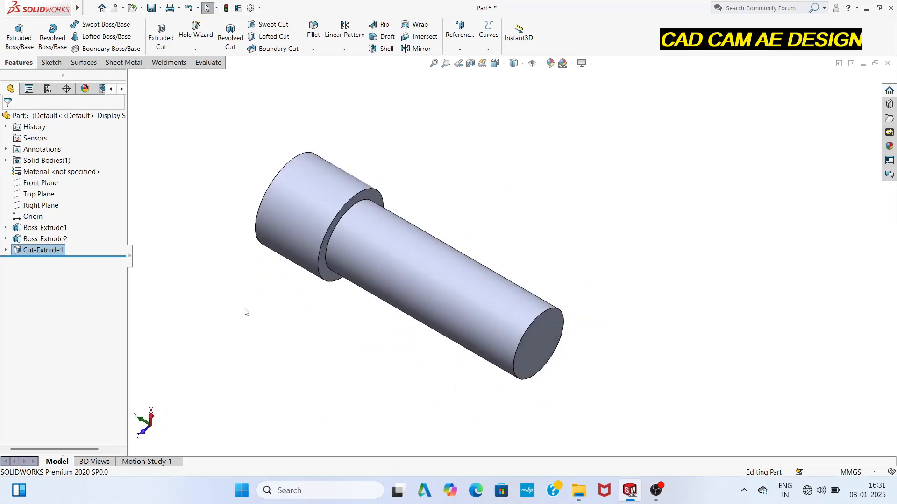